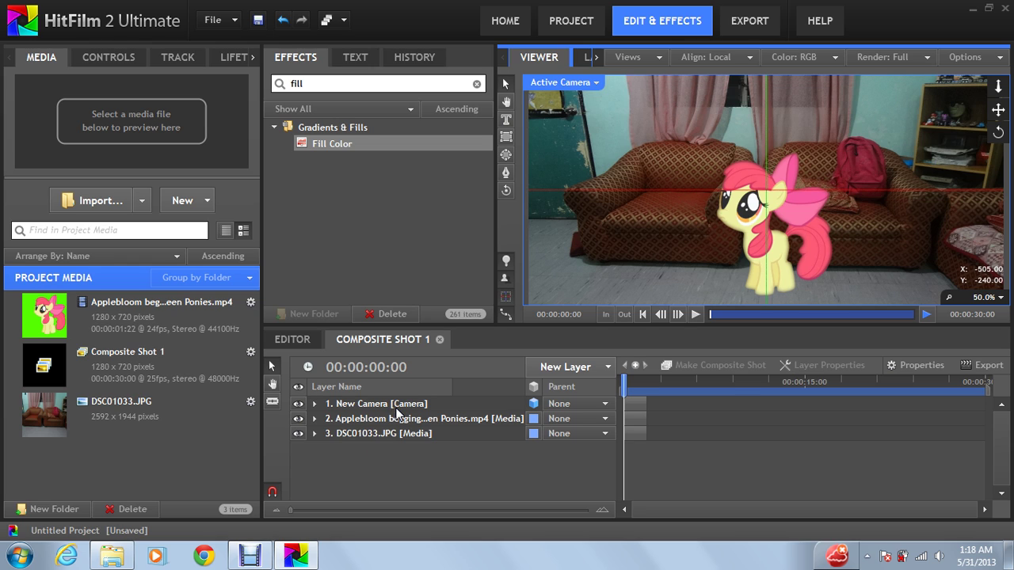
Expand the pony layer and review its Hue & RGB Key and Light Wrap effects
click(394, 417)
click(314, 418)
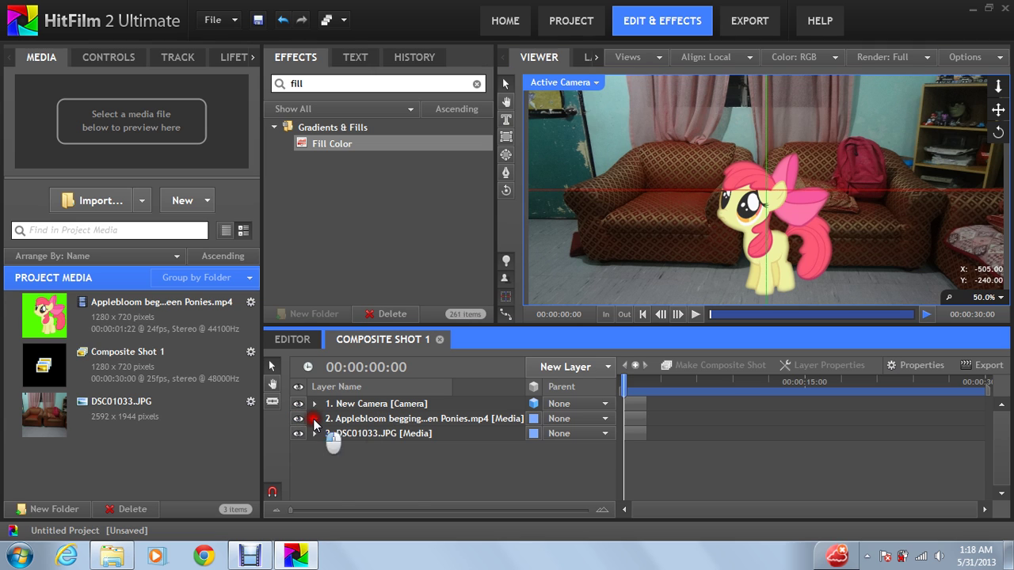
click(43, 333)
scroll(418, 430, down, 1)
click(418, 440)
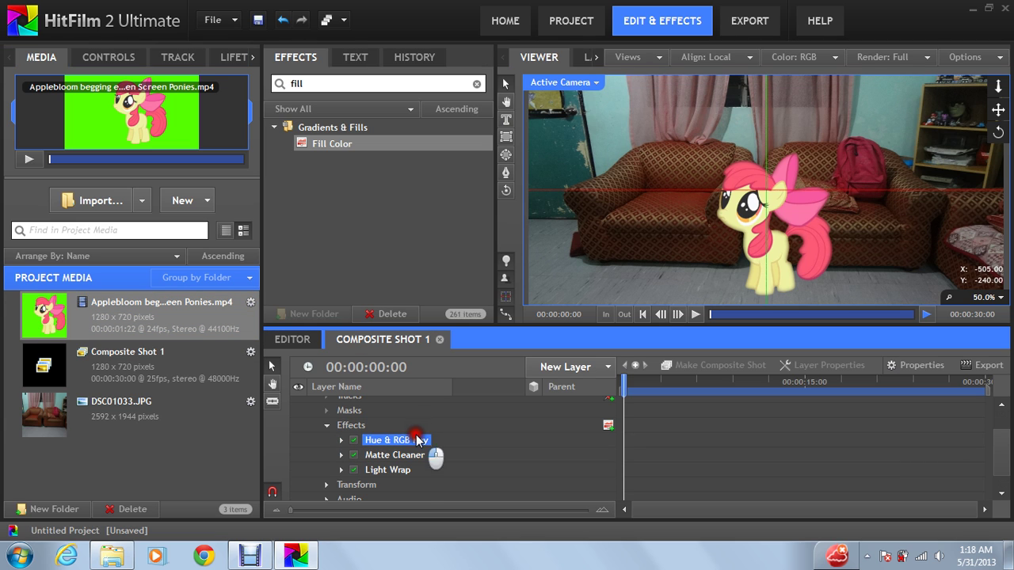
scroll(414, 463, down, 1)
click(400, 448)
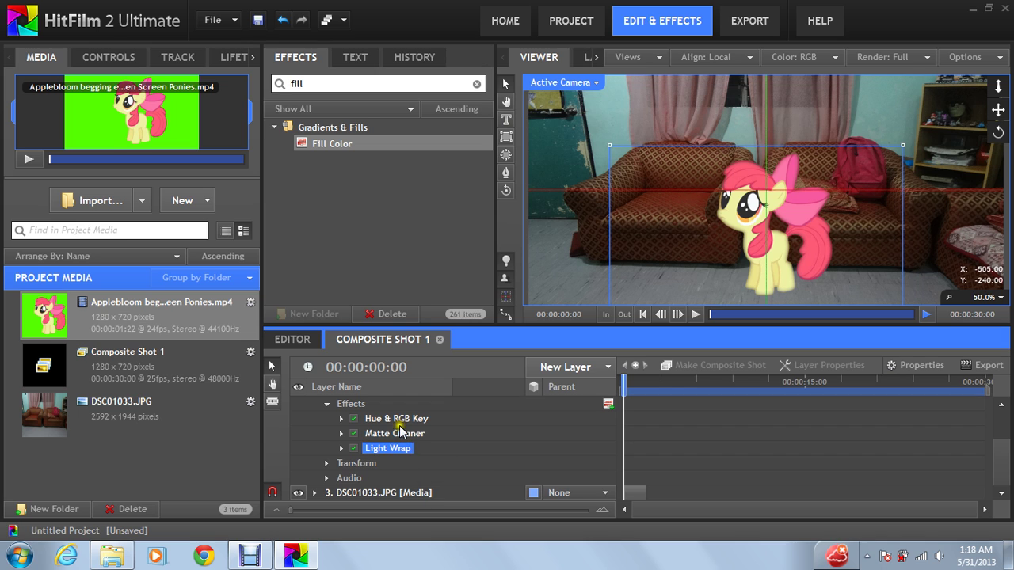
click(392, 418)
scroll(341, 420, up, 2)
click(315, 404)
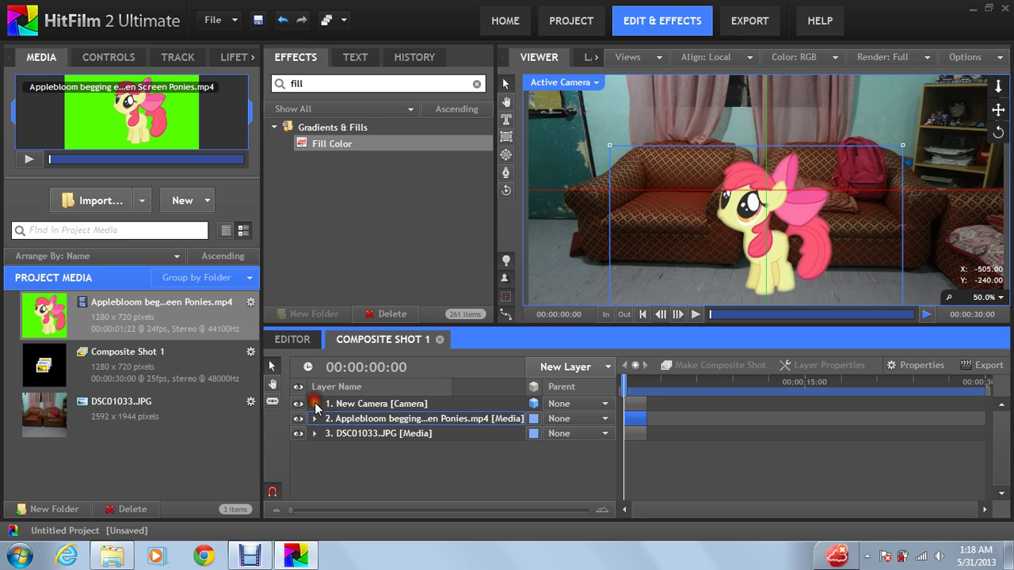
click(372, 451)
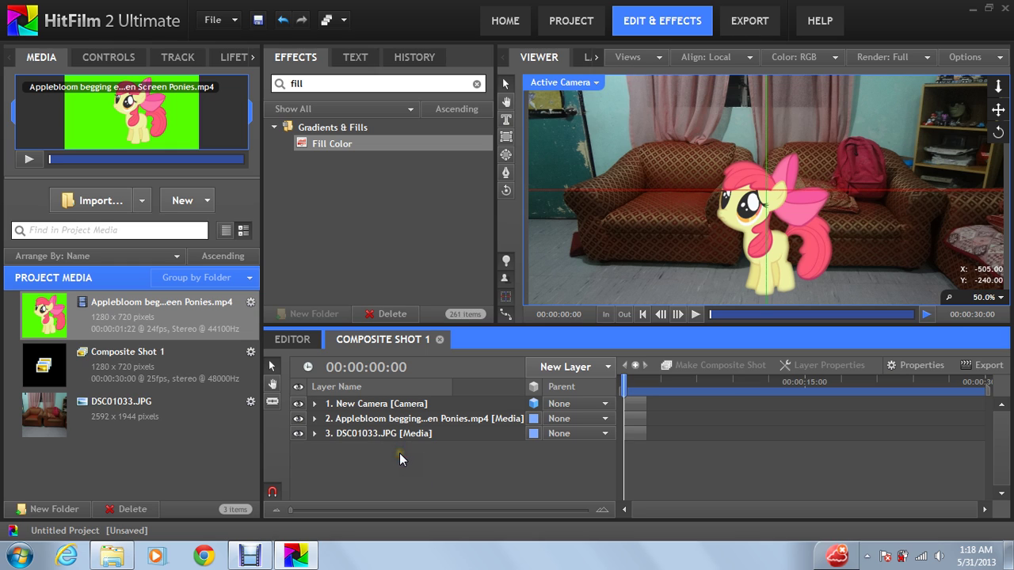
Check the camera layer, then review the pony's Matte Cleaner and Light Wrap effects
click(381, 406)
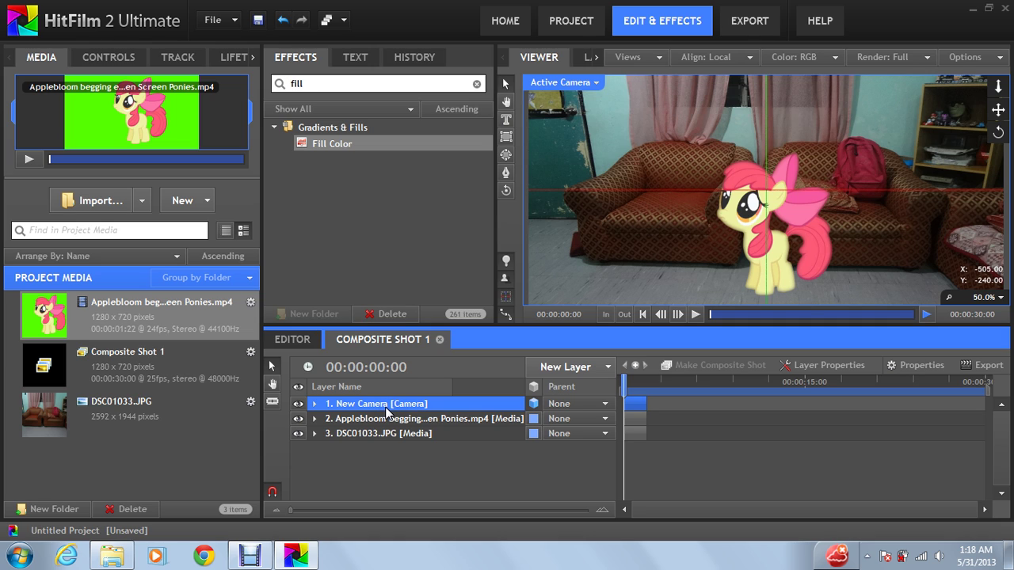
click(426, 472)
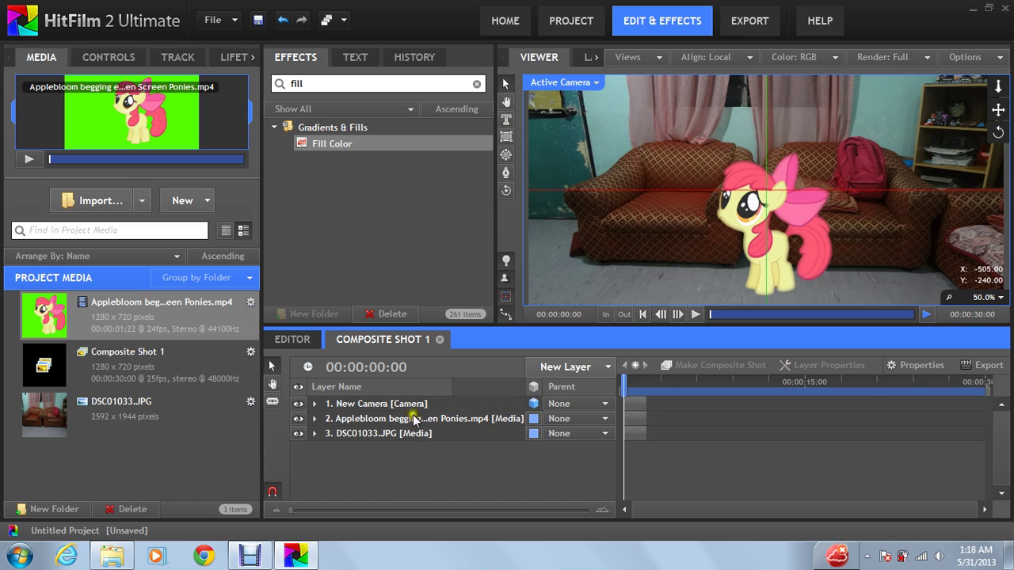
click(412, 419)
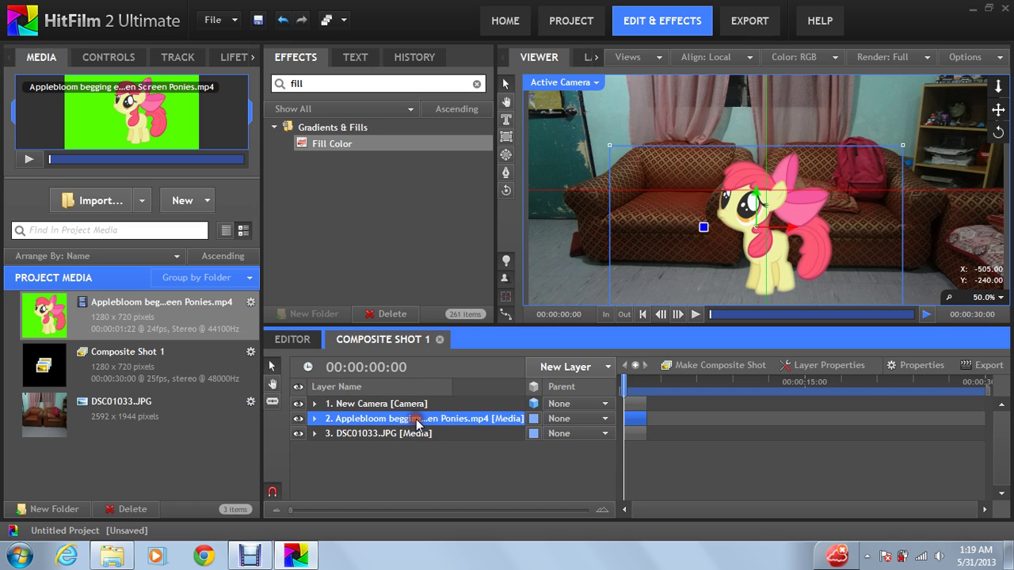
click(315, 419)
scroll(415, 455, down, 1)
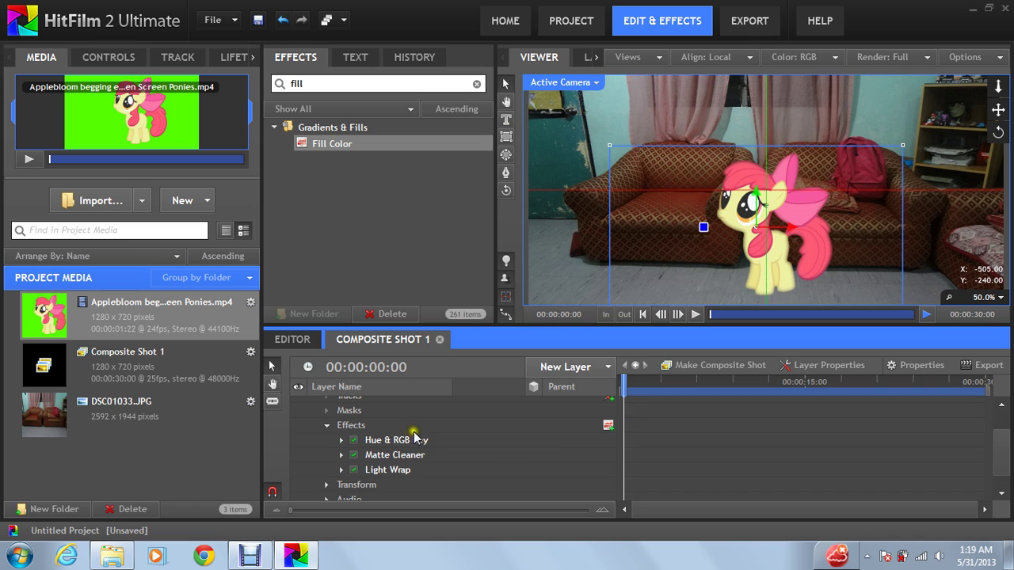
click(400, 456)
click(378, 469)
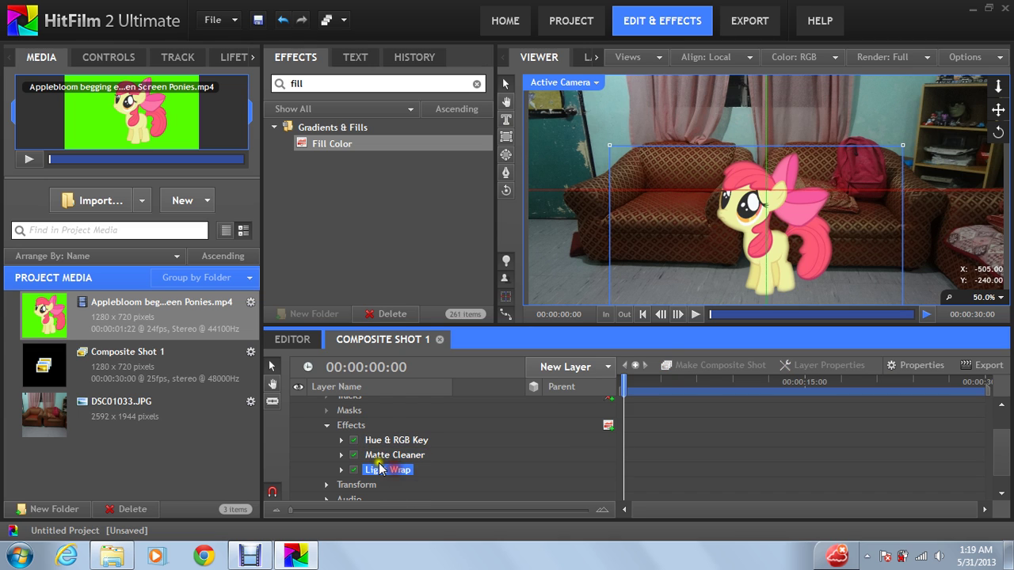
scroll(301, 436, up, 1)
click(314, 418)
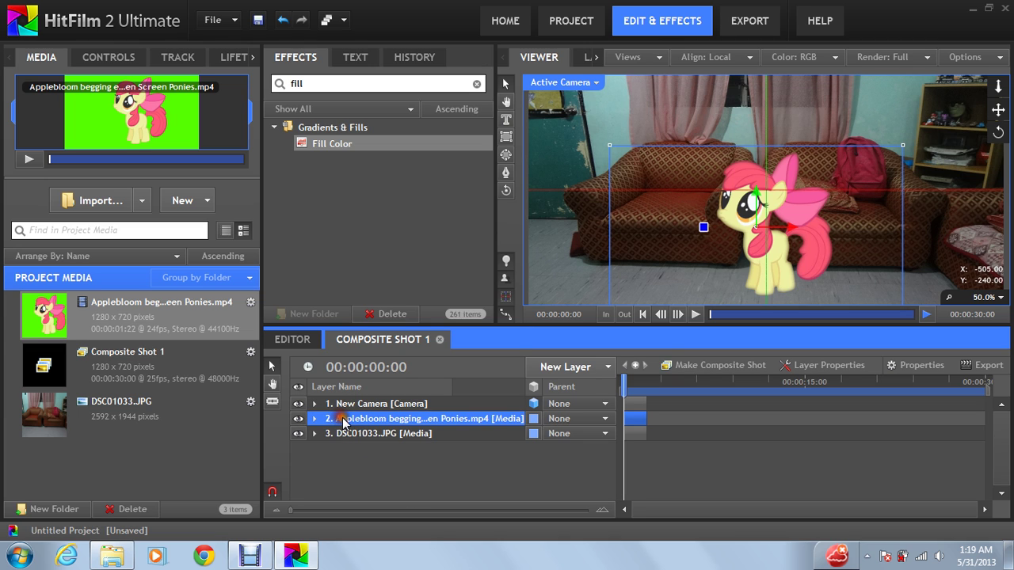
Copy and paste the pony layer, placing the copy below New Camera
right_click(342, 422)
click(380, 260)
click(381, 434)
right_click(381, 449)
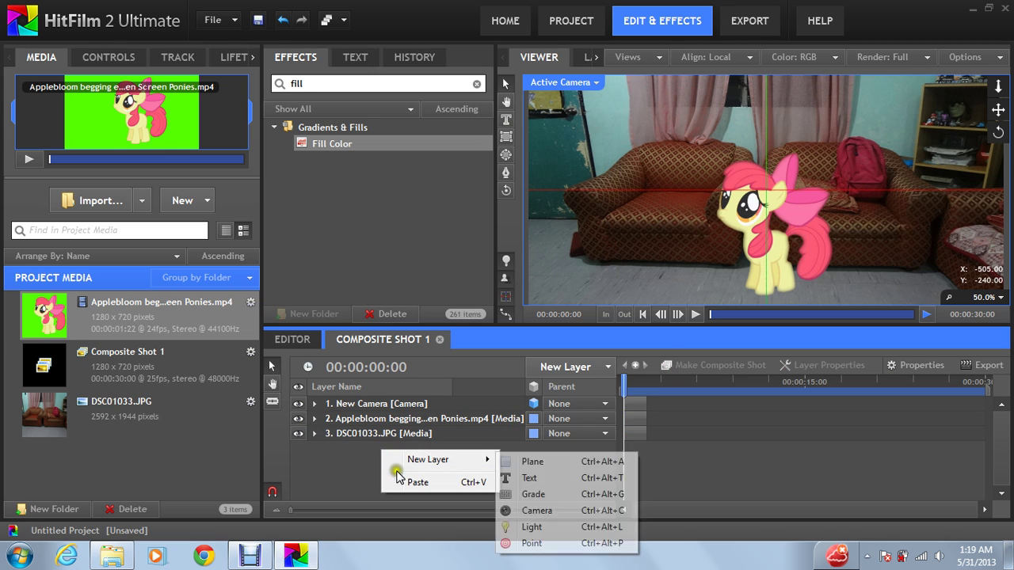
click(413, 481)
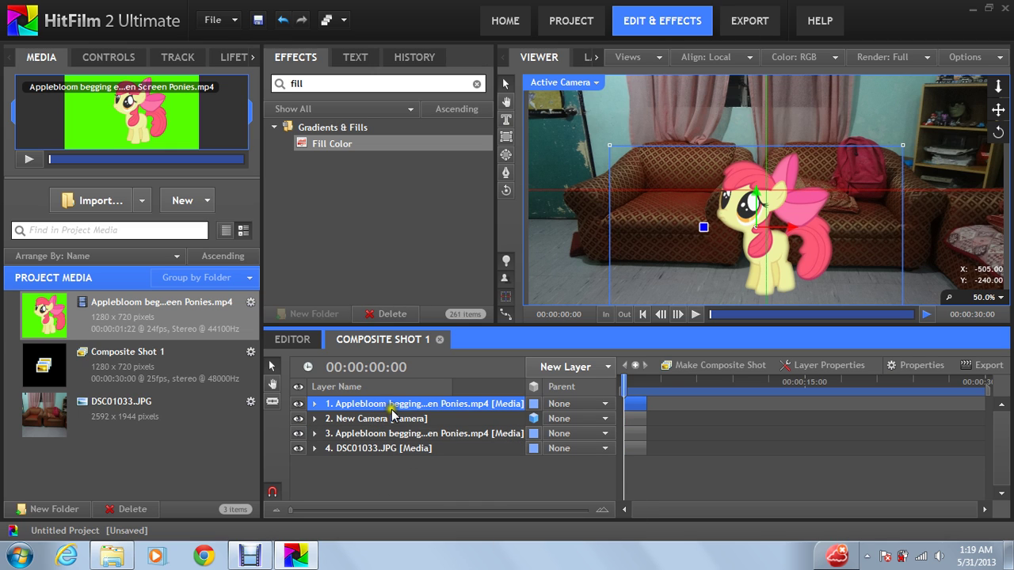
drag(389, 402, 394, 429)
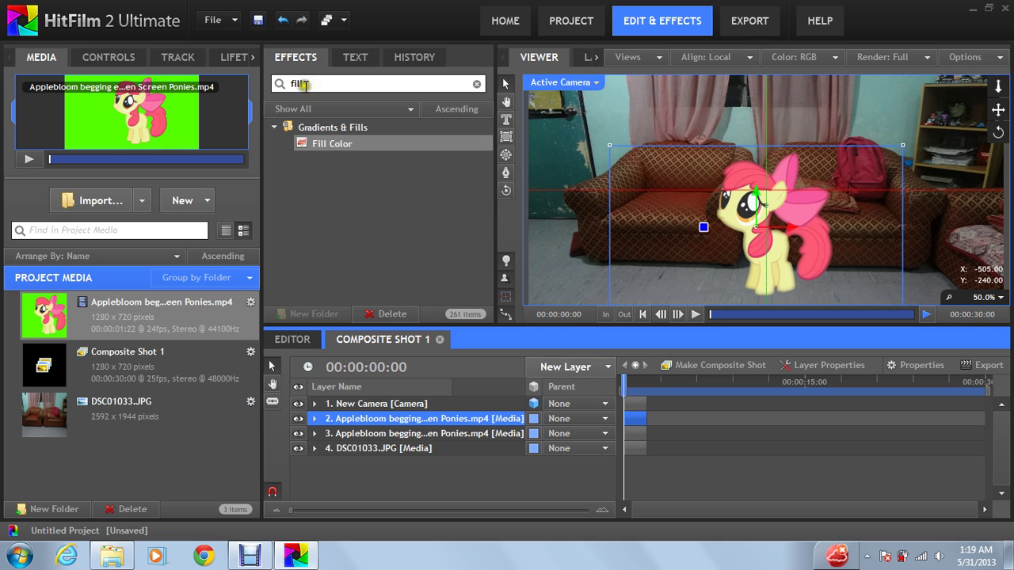
Add Fill Color to the duplicate pony layer with black colour and 100% blend amount
click(329, 144)
drag(328, 145, 361, 420)
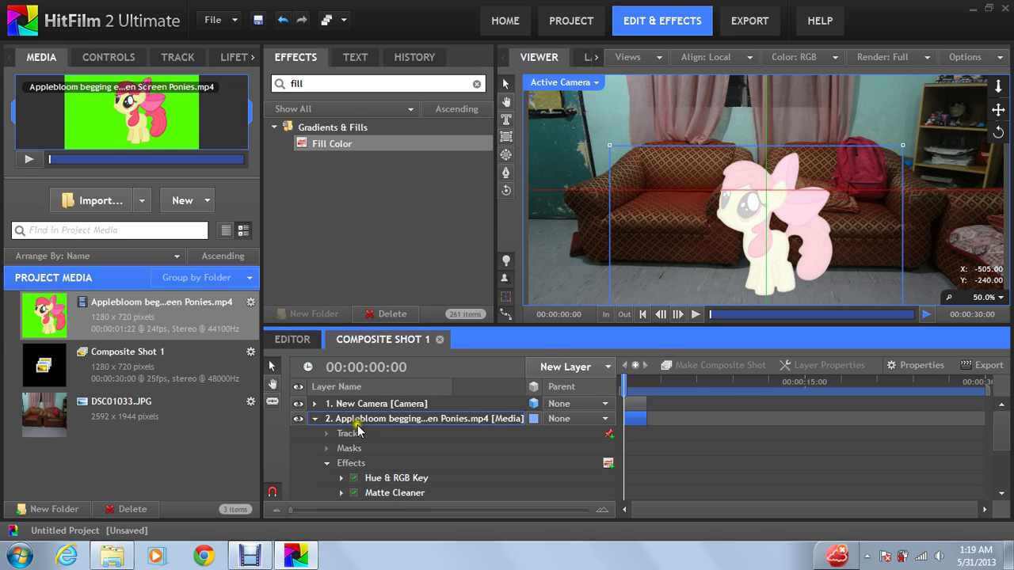
scroll(354, 443, down, 2)
click(340, 485)
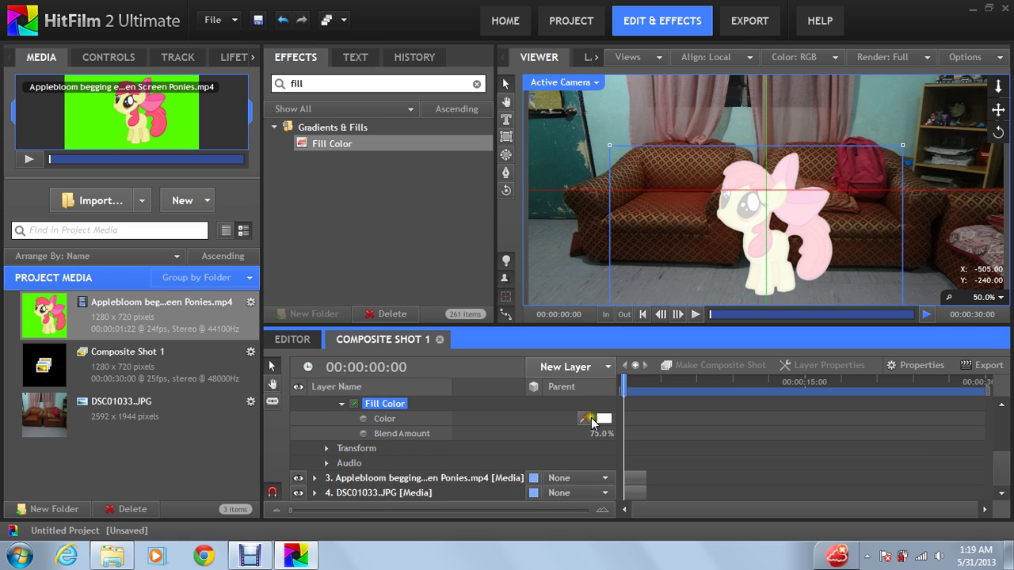
click(584, 418)
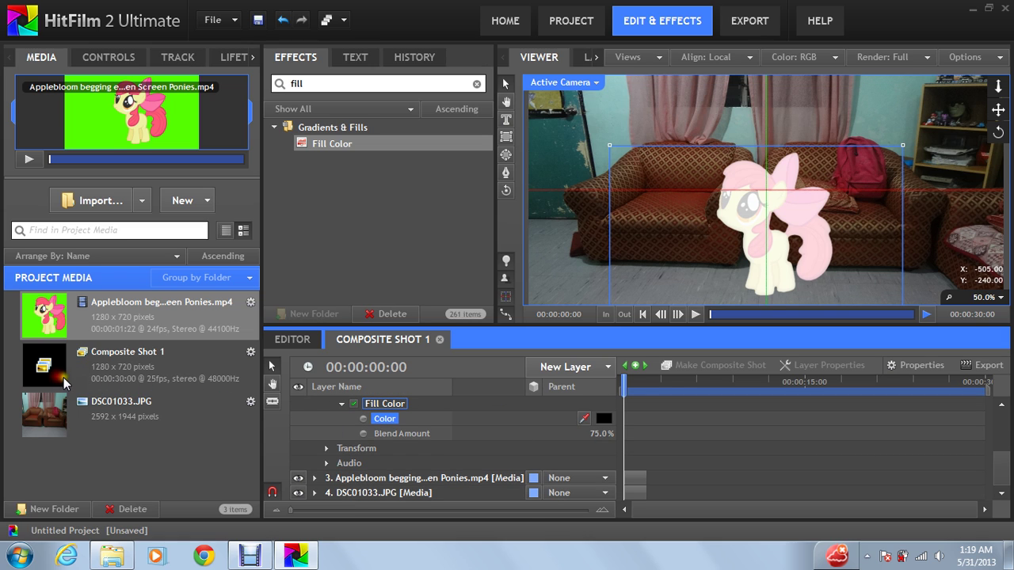
click(58, 377)
drag(584, 433, 647, 433)
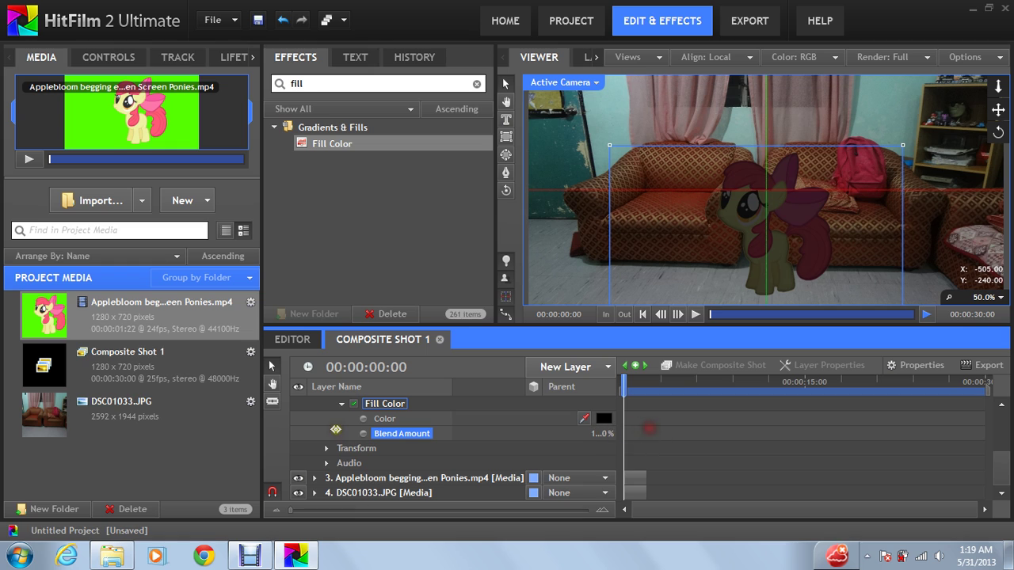
scroll(333, 433, up, 2)
scroll(336, 451, up, 2)
click(341, 478)
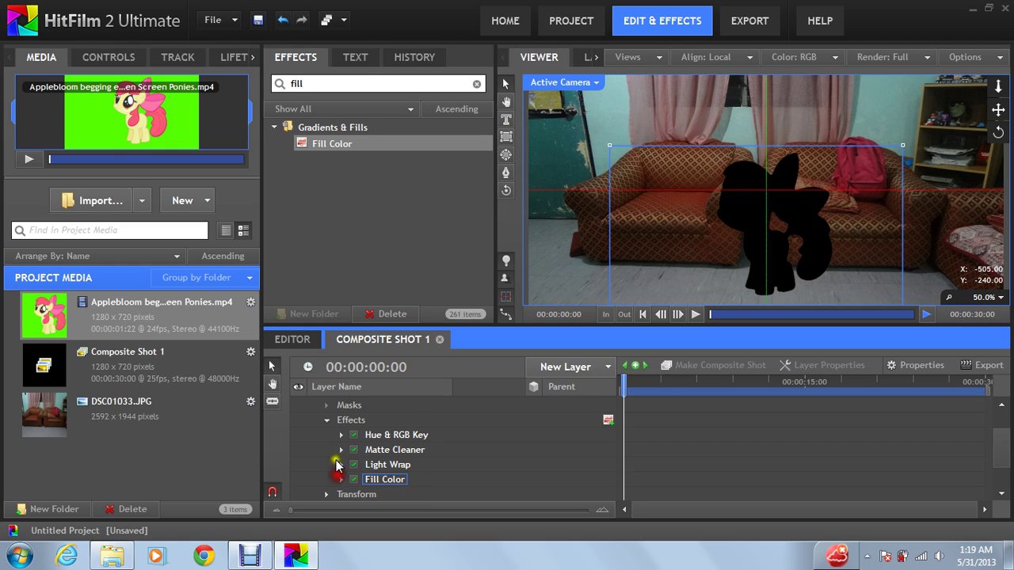
click(326, 418)
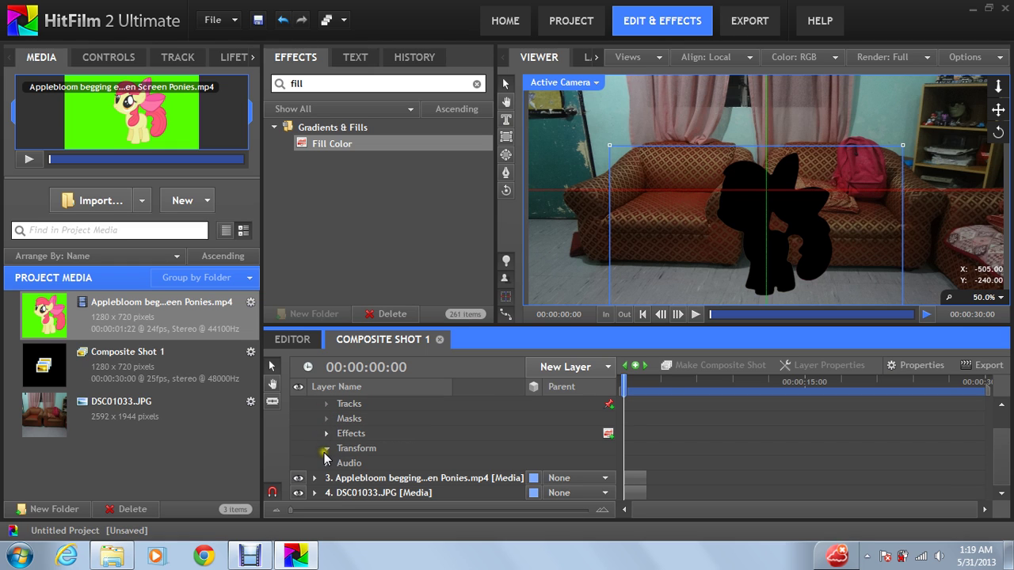
Set layer 2's Transform opacity to 32%, then select layers 2 and 3
click(326, 449)
scroll(441, 464, down, 2)
click(598, 426)
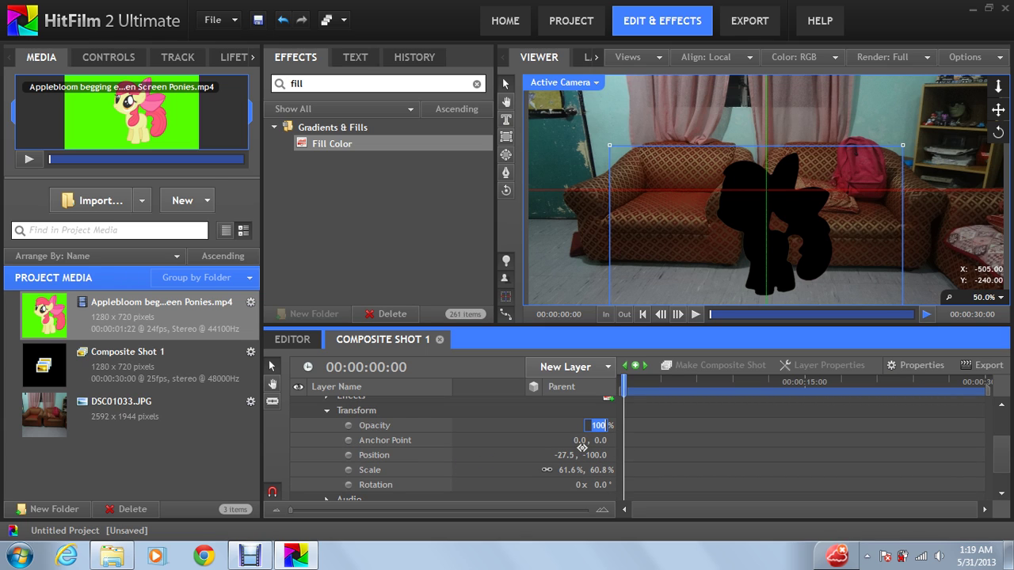
text(32)
key(Return)
scroll(444, 427, up, 2)
scroll(341, 419, up, 2)
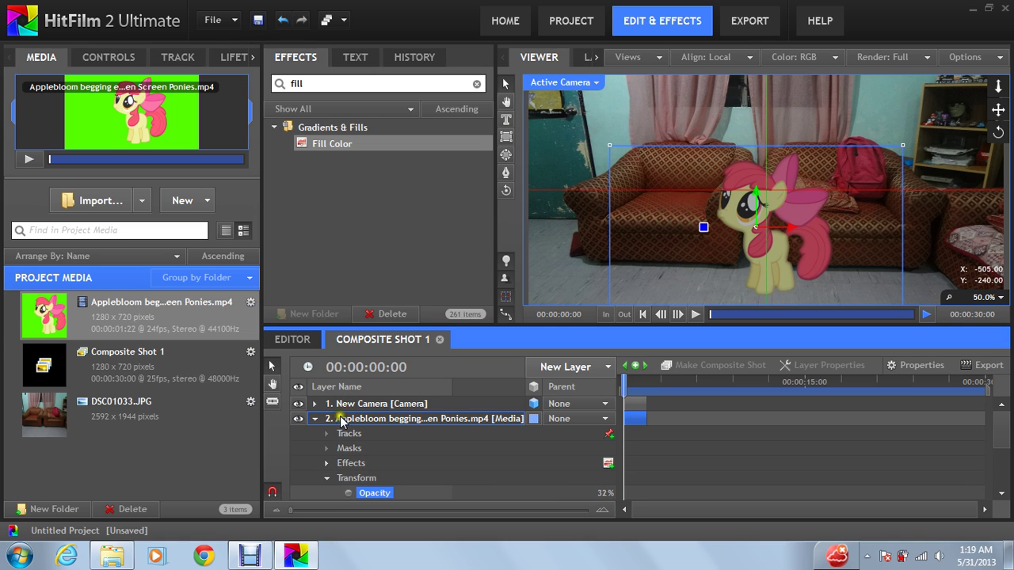
click(315, 418)
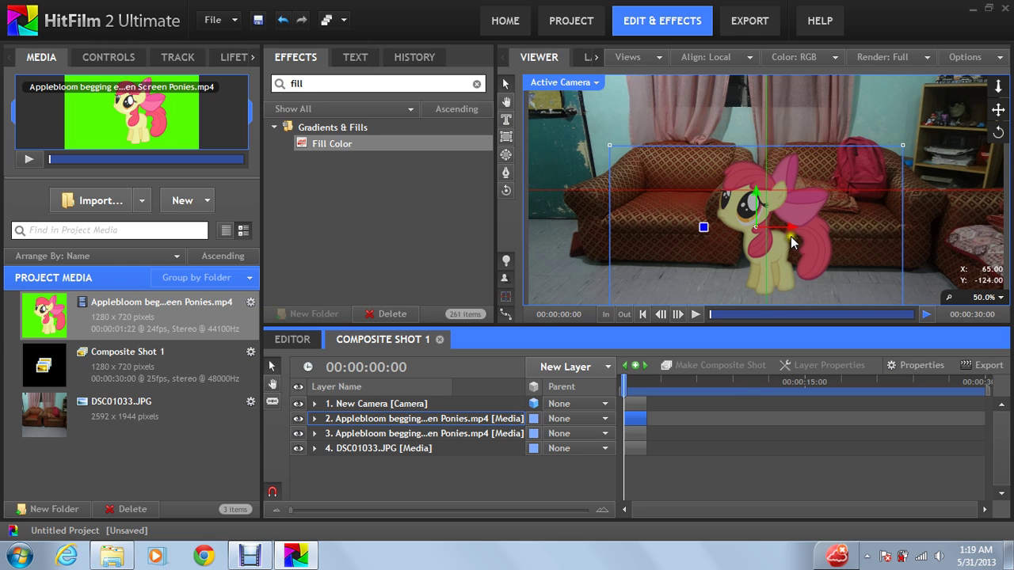
click(429, 418)
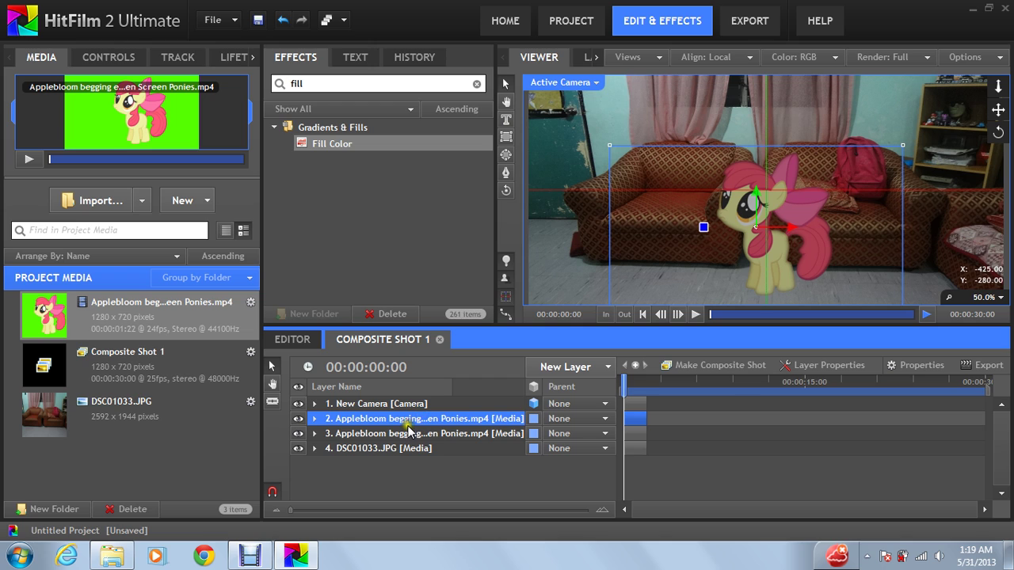
click(420, 436)
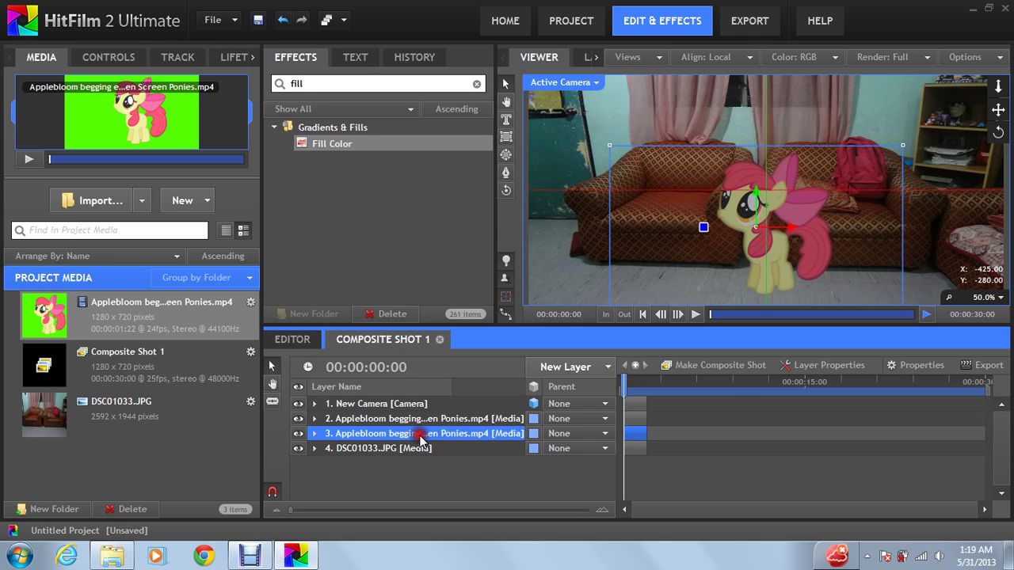
Make layer 2 a 3D Plane, shift it left and tilt it back toward the floor
click(471, 420)
click(535, 417)
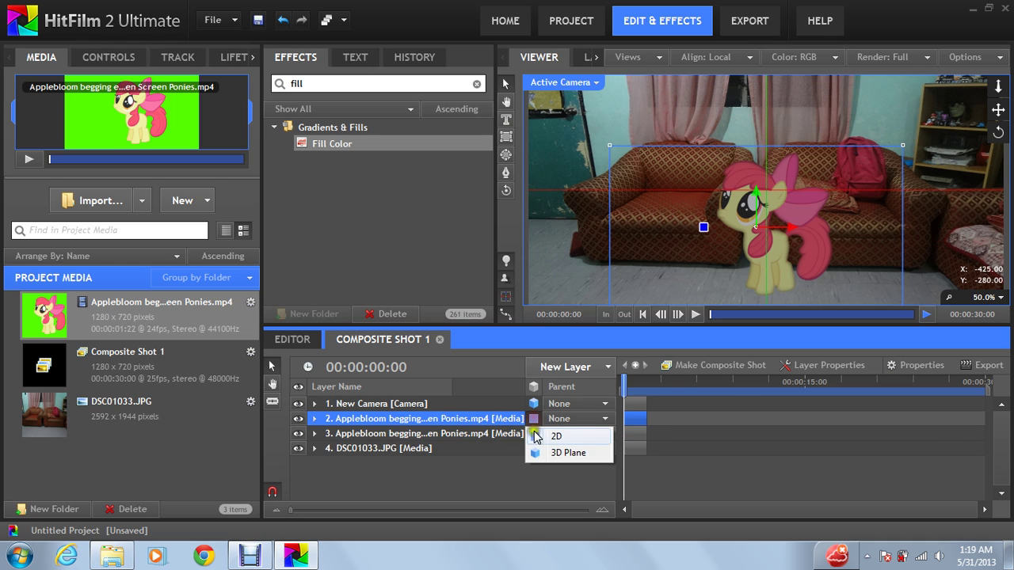
click(549, 456)
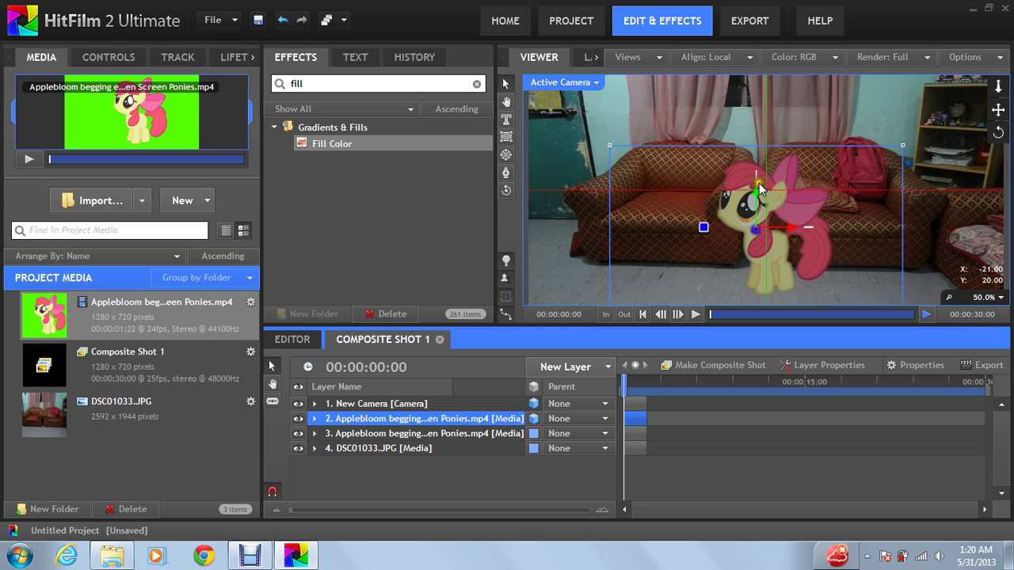
mouse_move(791, 229)
mouse_down()
mouse_move(755, 224)
mouse_move(744, 185)
mouse_up()
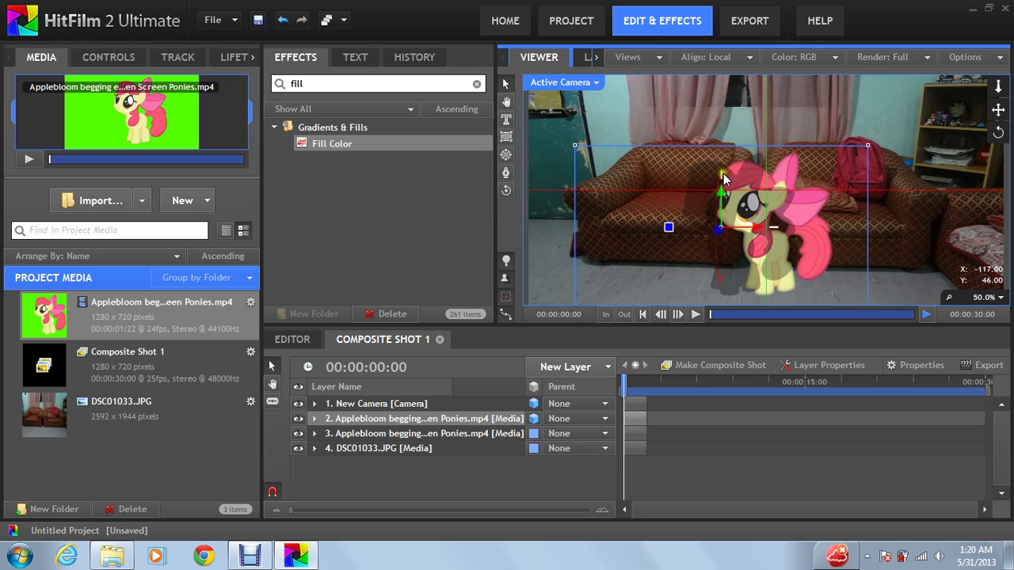
drag(721, 174, 716, 261)
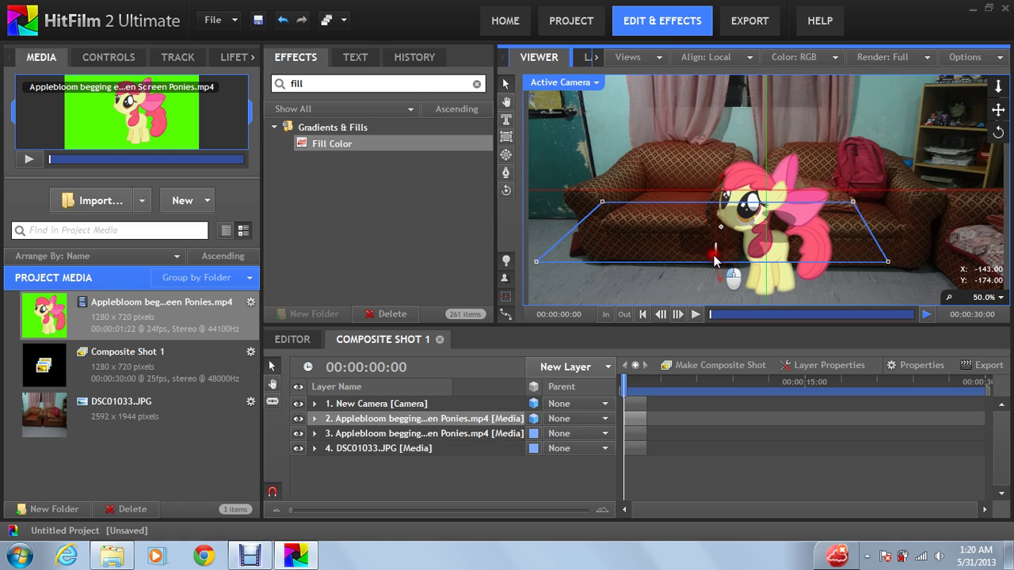
Parent layer 2 to the original pony layer 3
click(560, 419)
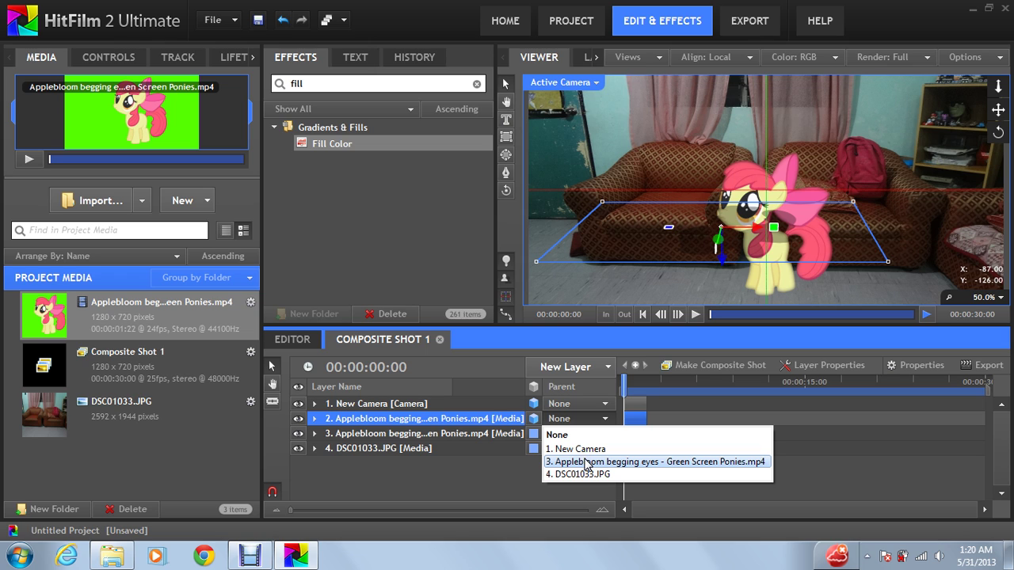
click(586, 461)
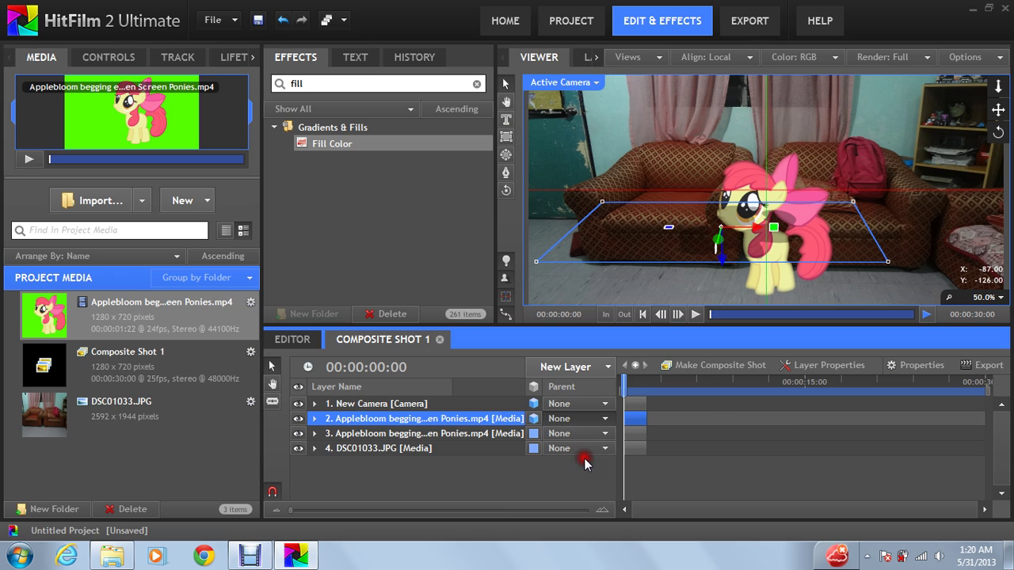
click(723, 232)
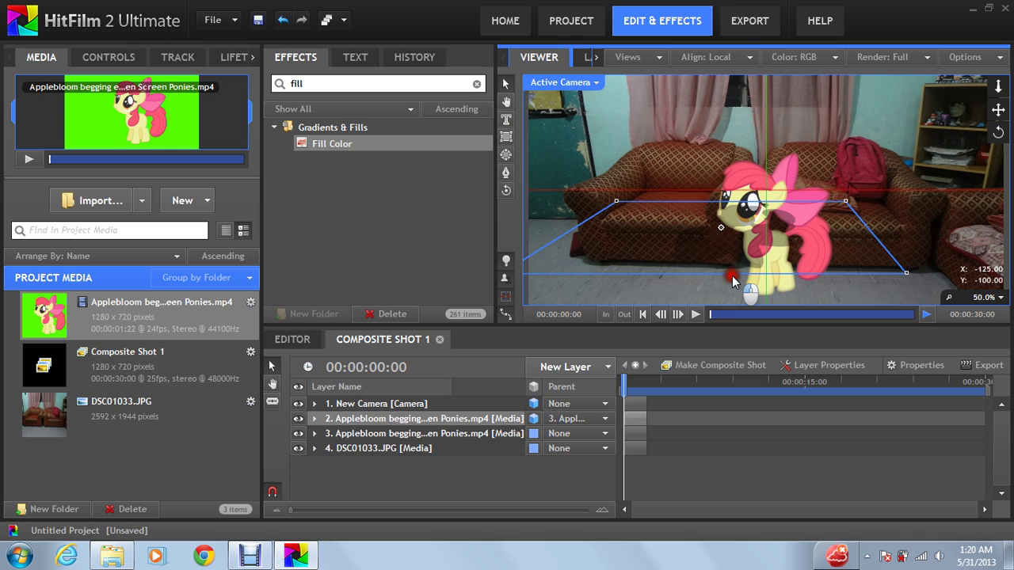
Lower the shadow plane onto the floor and adjust its bottom-left corner
mouse_move(732, 281)
mouse_down()
mouse_move(759, 360)
mouse_move(777, 375)
mouse_up()
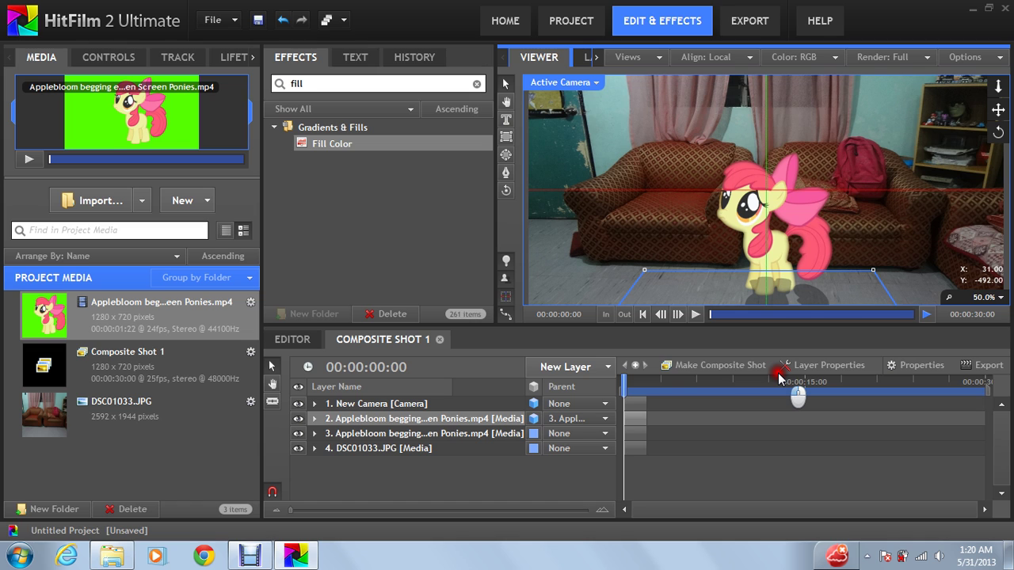
scroll(713, 274, down, 1)
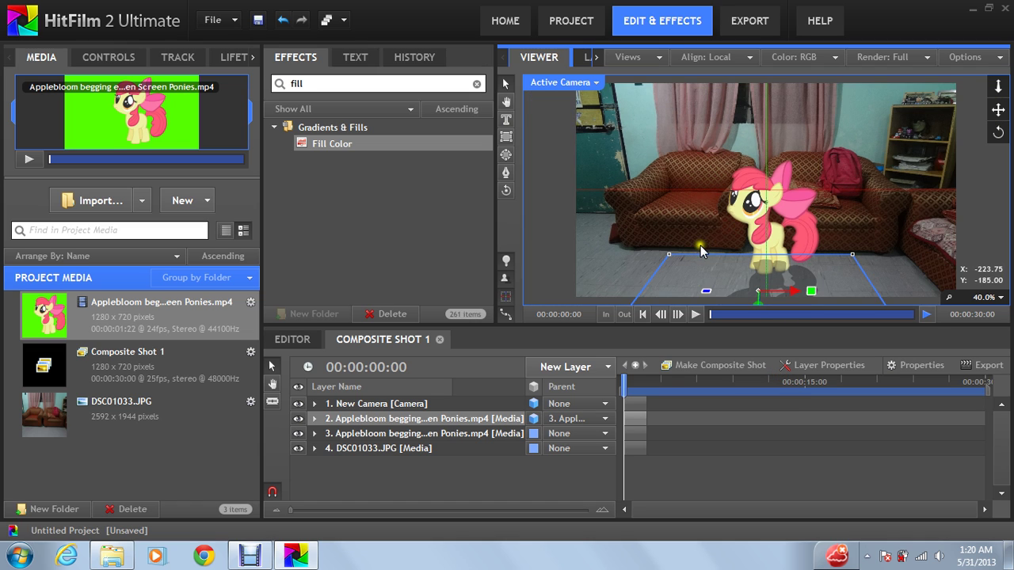
scroll(669, 291, down, 1)
drag(680, 272, 674, 272)
scroll(586, 262, up, 2)
scroll(586, 262, down, 1)
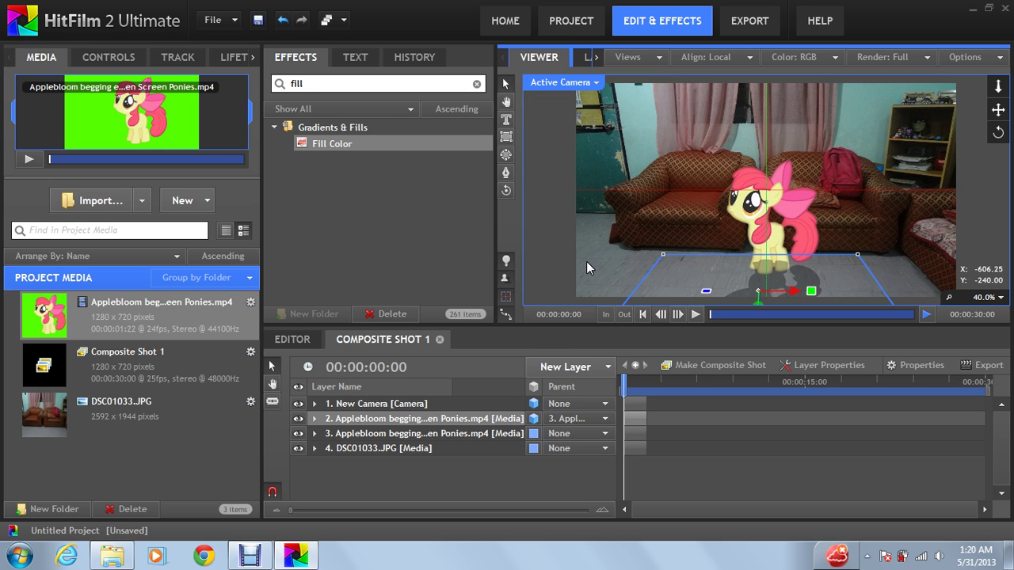
Move the shadow layer below the pony layer in the layer list
click(381, 419)
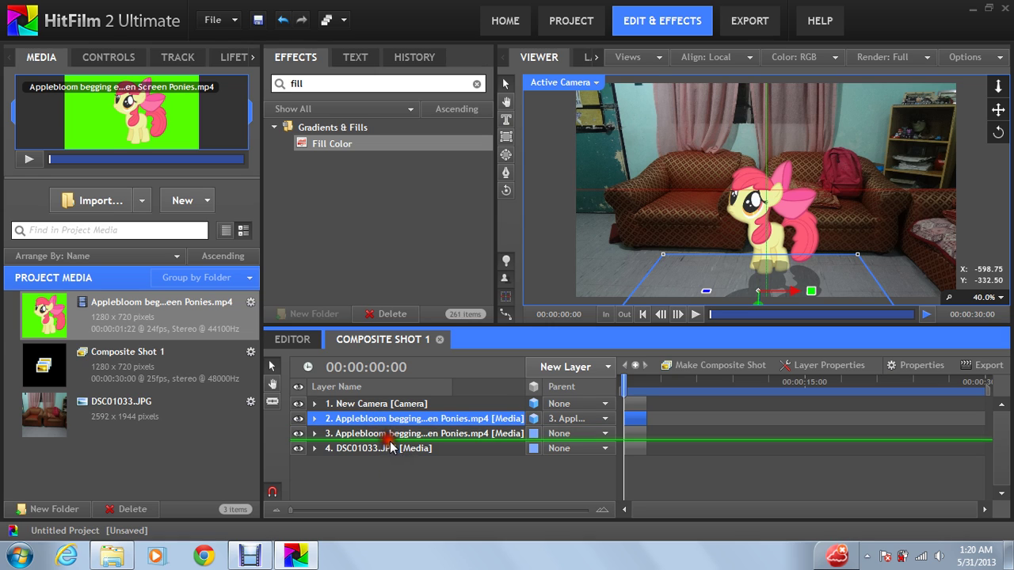
drag(387, 425, 392, 443)
click(784, 221)
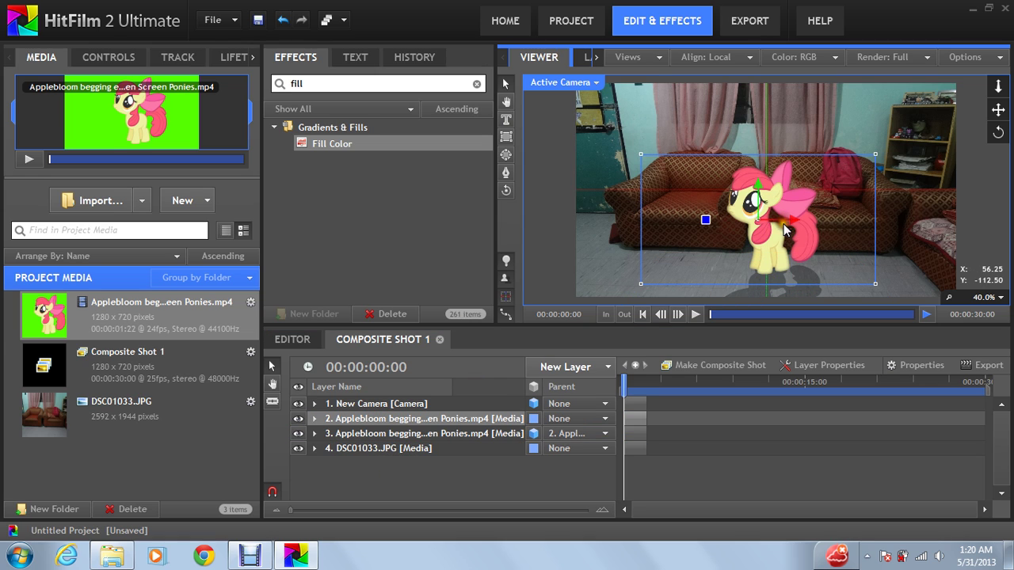
Scrub the playhead back to frame 0 and check the shadow plane with nothing selected
click(783, 315)
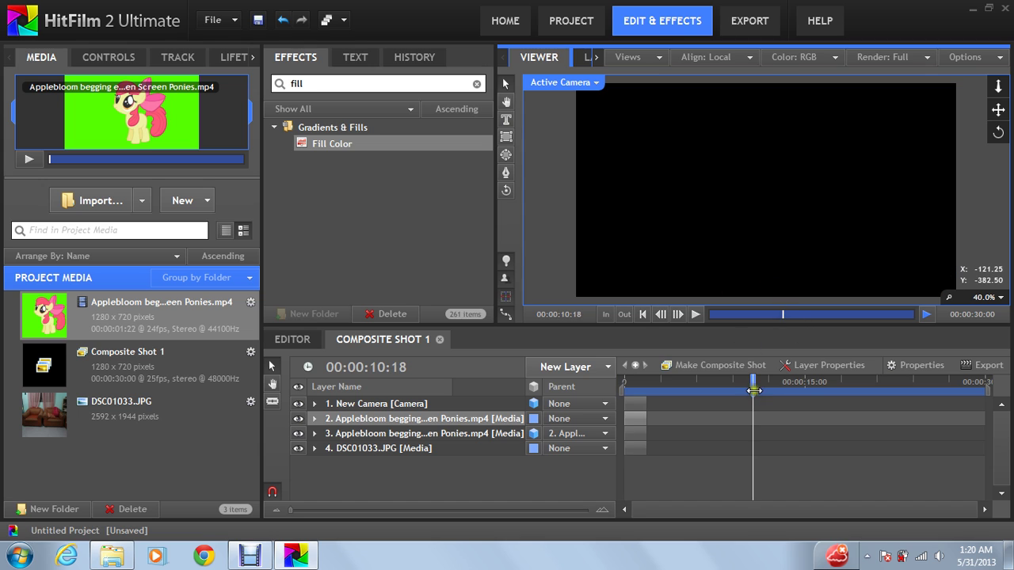
drag(753, 384, 629, 386)
drag(475, 367, 474, 369)
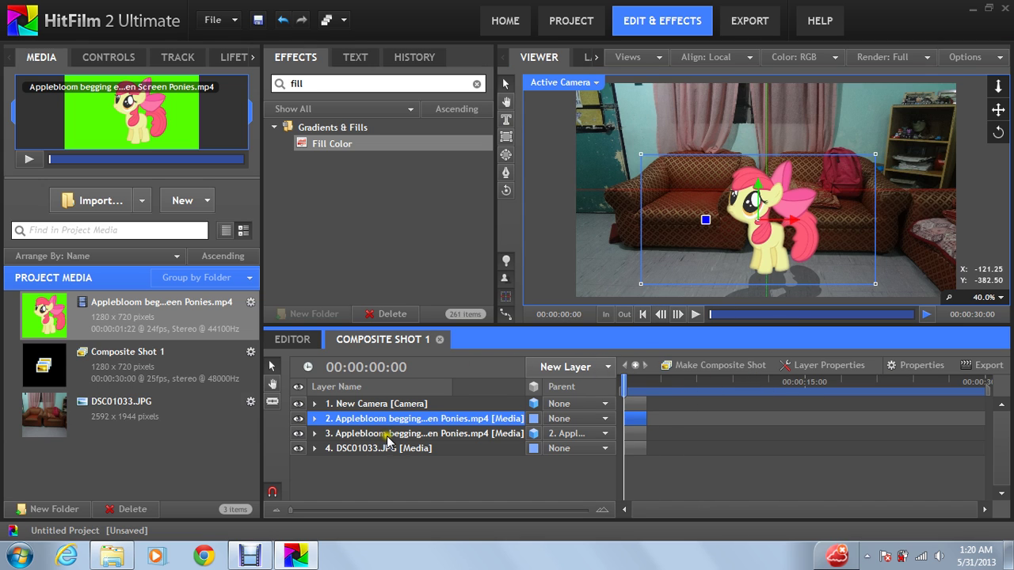
click(385, 433)
click(793, 289)
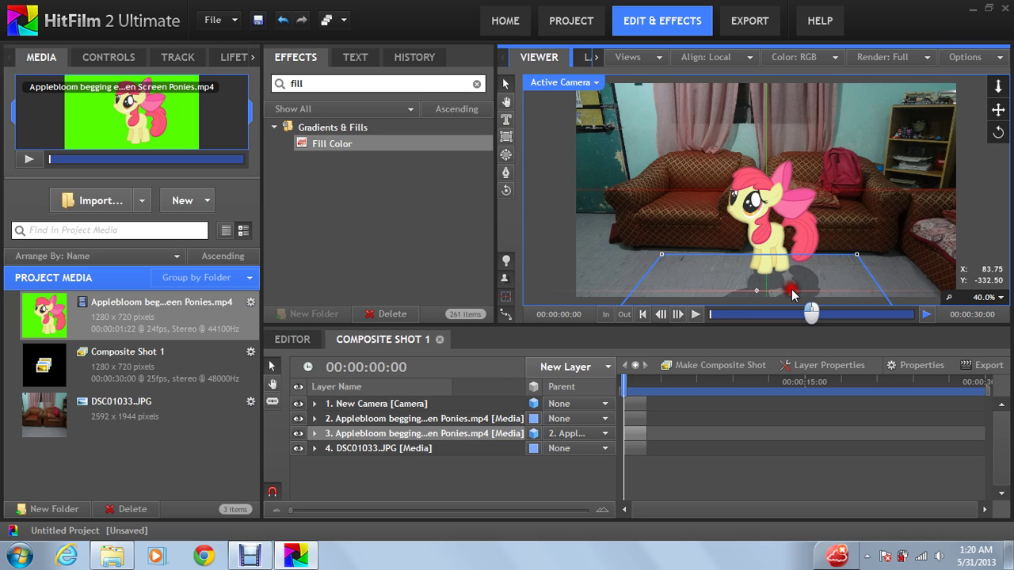
click(791, 289)
scroll(832, 206, down, 2)
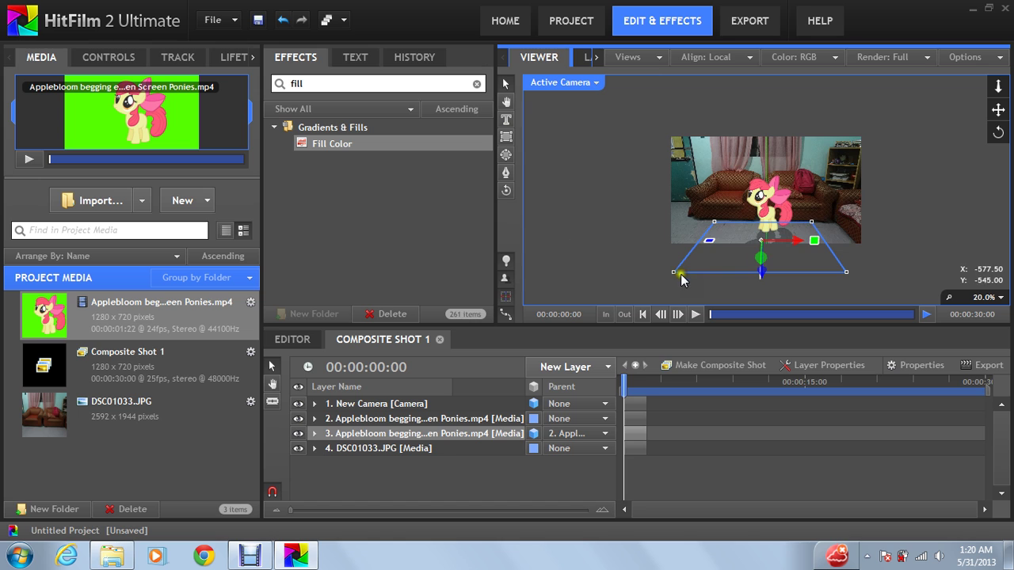
scroll(640, 297, up, 2)
click(556, 252)
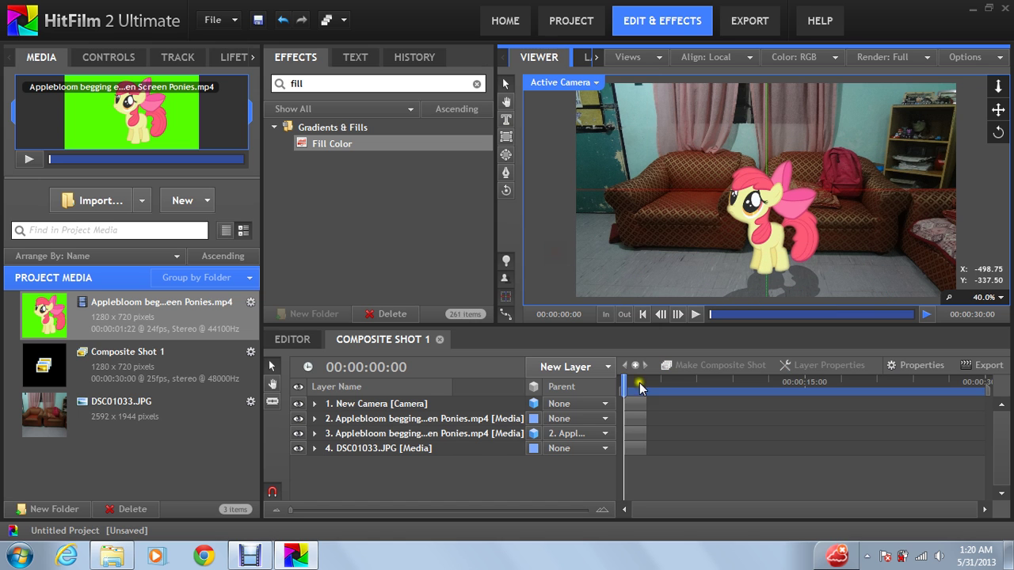
mouse_move(626, 386)
mouse_down()
mouse_move(651, 386)
mouse_move(598, 371)
mouse_up()
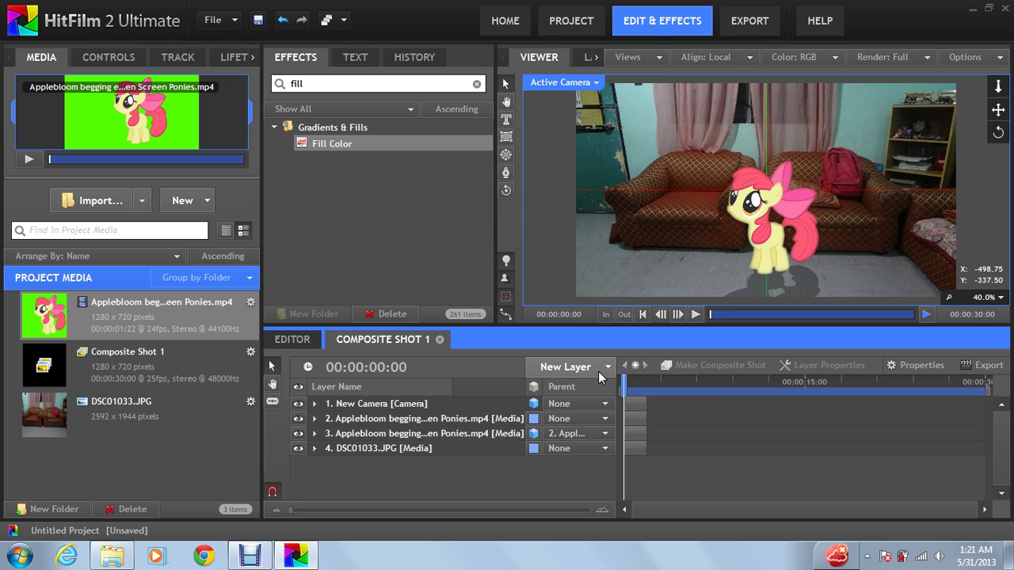